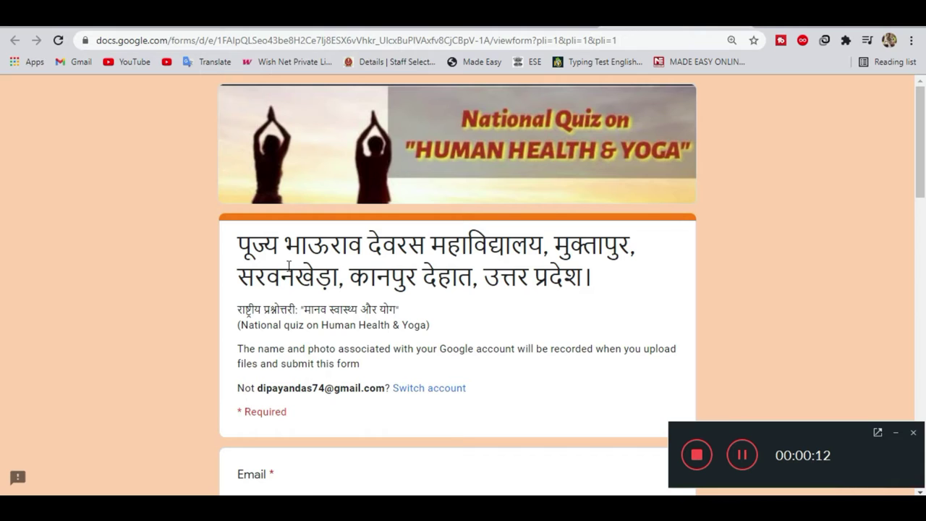
# Choose Mr. as the Title on the personal-details page
pyautogui.scroll(-2, 301, 349)
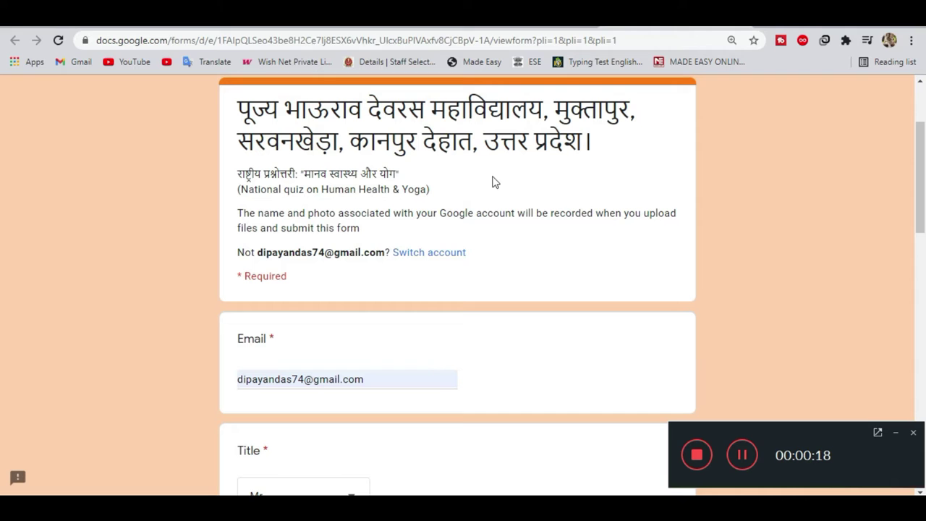
pyautogui.scroll(-3, 447, 213)
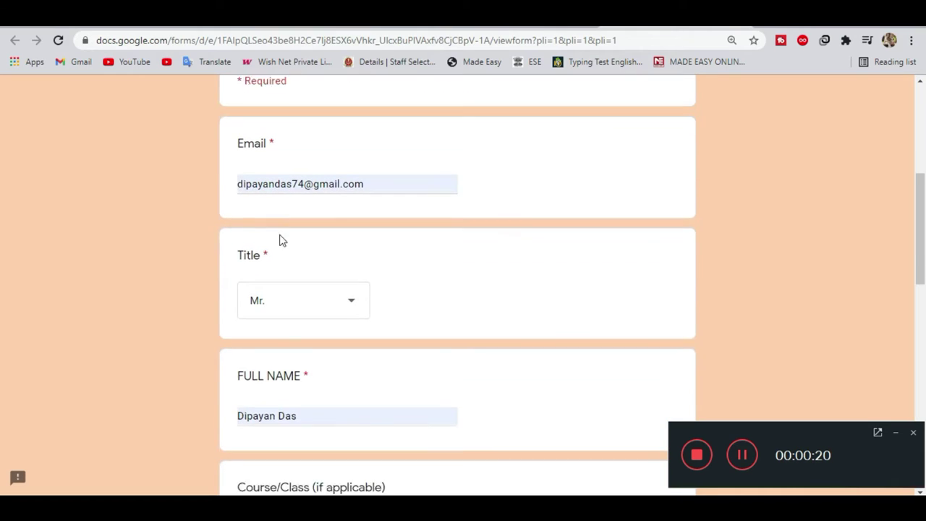
pyautogui.click(302, 308)
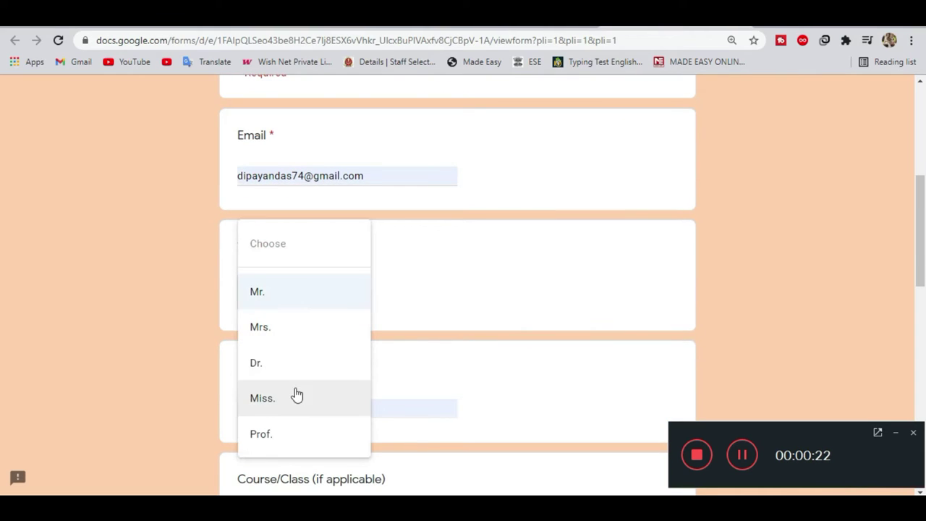
pyautogui.click(275, 300)
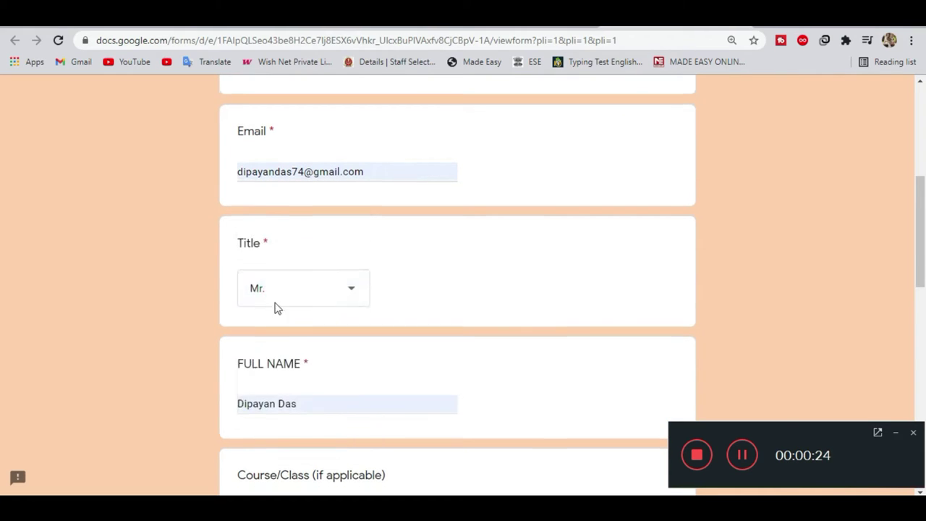
# Set Post to Student and scroll to the bottom of the page
pyautogui.scroll(-1, 275, 306)
pyautogui.scroll(-2, 313, 307)
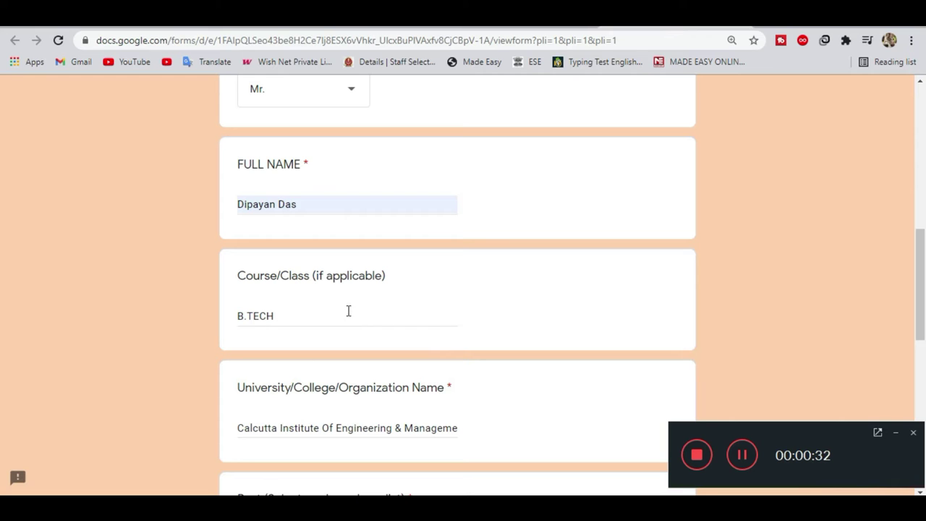
pyautogui.scroll(-1, 349, 311)
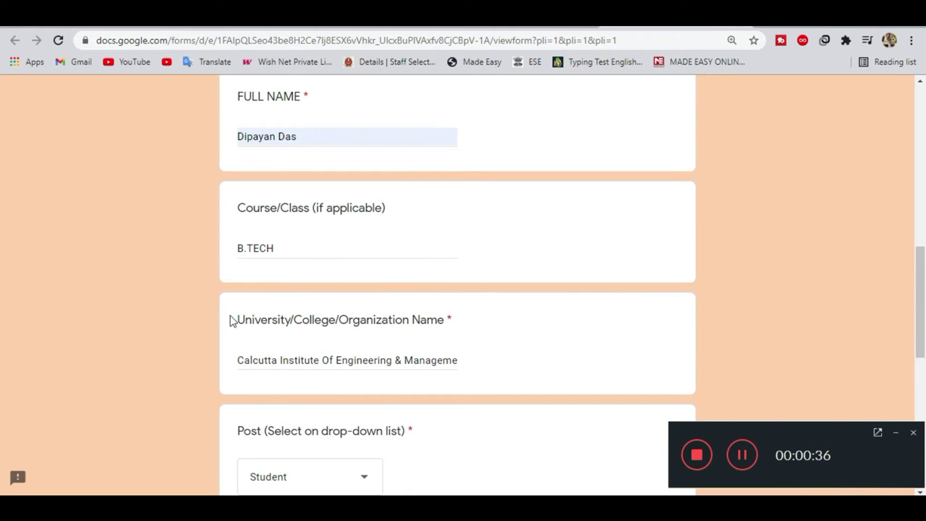
pyautogui.scroll(-1, 451, 375)
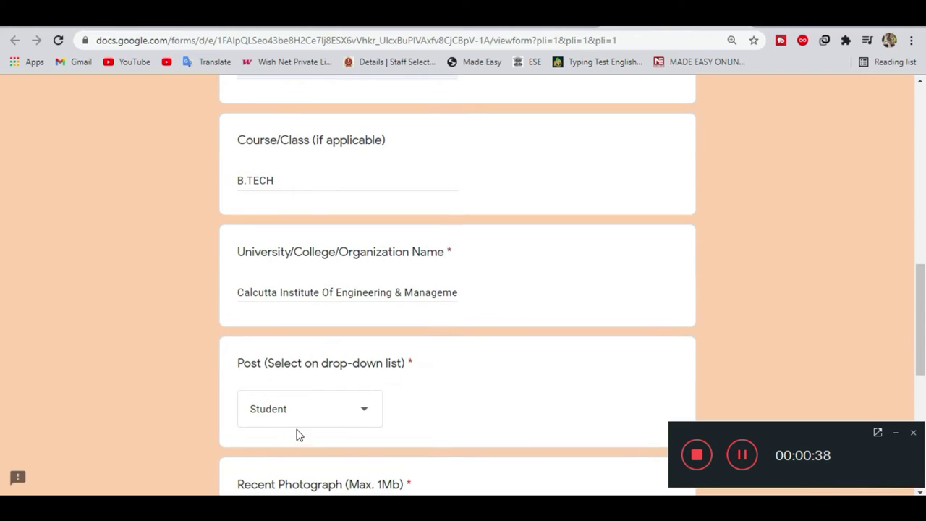
pyautogui.click(309, 416)
pyautogui.scroll(-1, 318, 238)
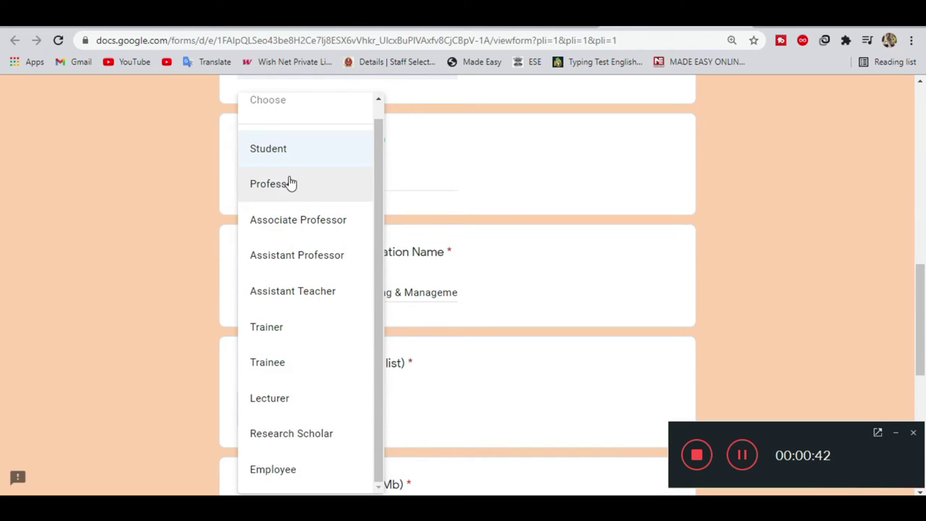
pyautogui.click(316, 150)
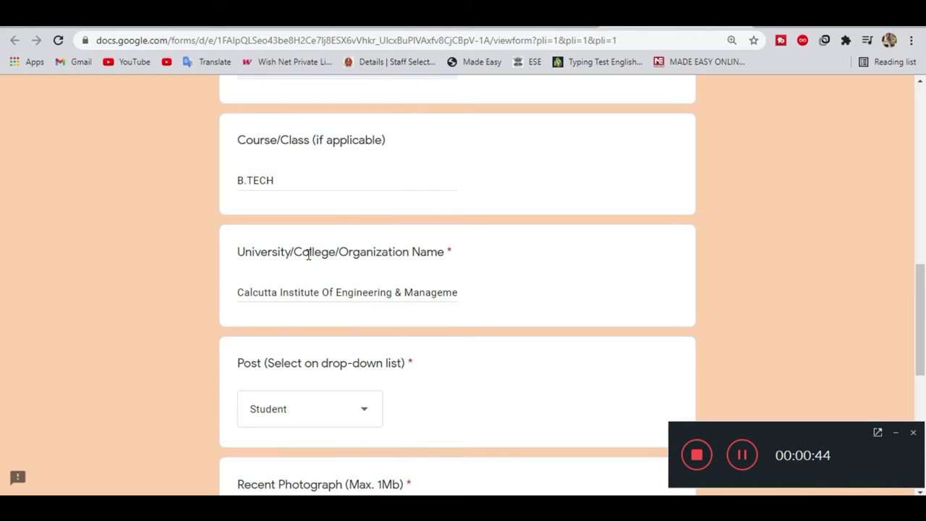
pyautogui.scroll(-1, 308, 261)
pyautogui.scroll(-2, 306, 273)
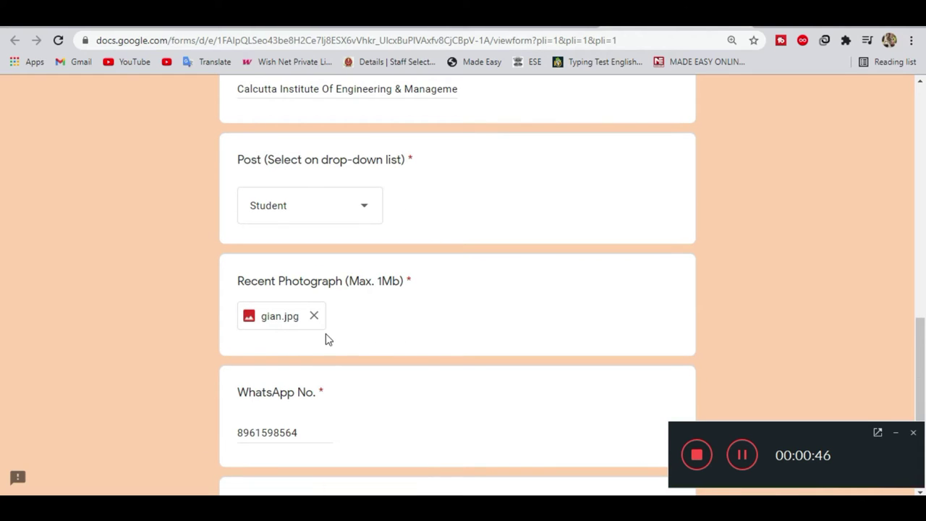
pyautogui.scroll(-1, 326, 339)
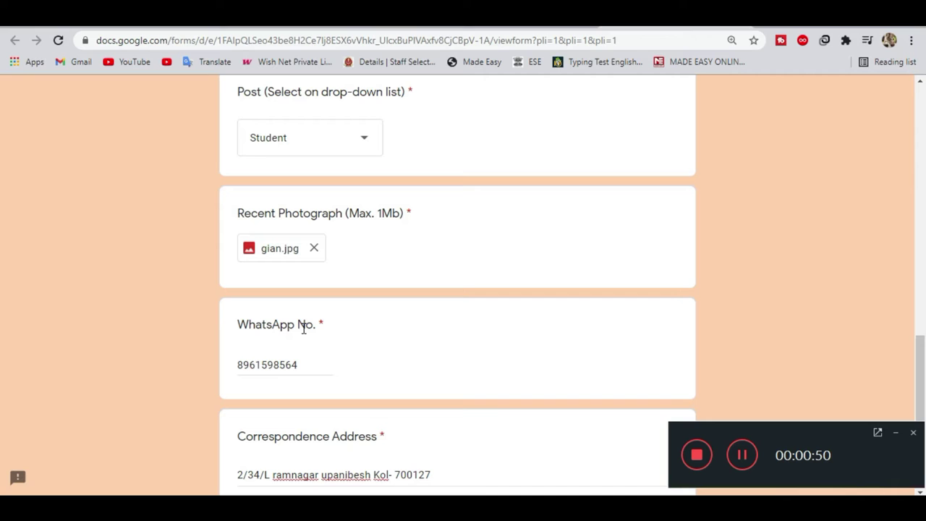
pyautogui.scroll(-2, 304, 328)
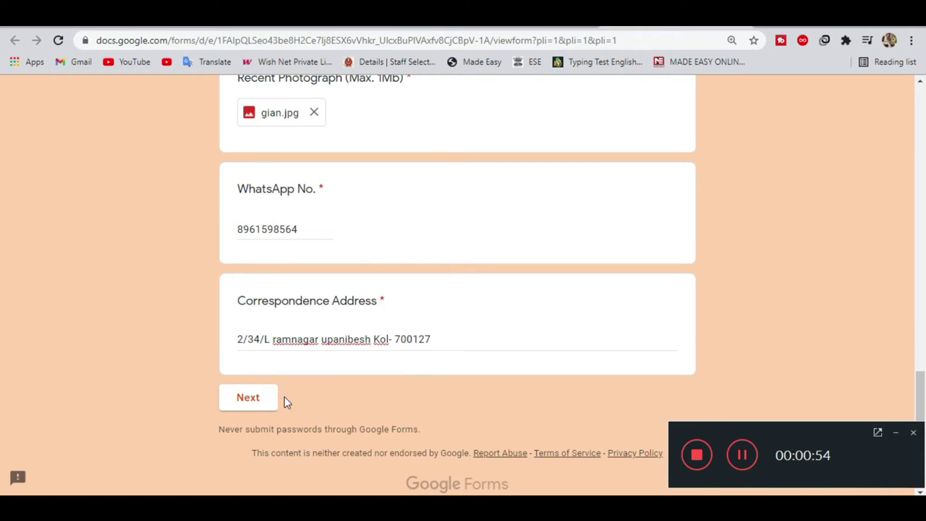
# Continue to the quiz and answer चित्तवृत्तियों का निरोध, 8 limbs, and स्वांस रोकना for कुंभक
pyautogui.click(259, 400)
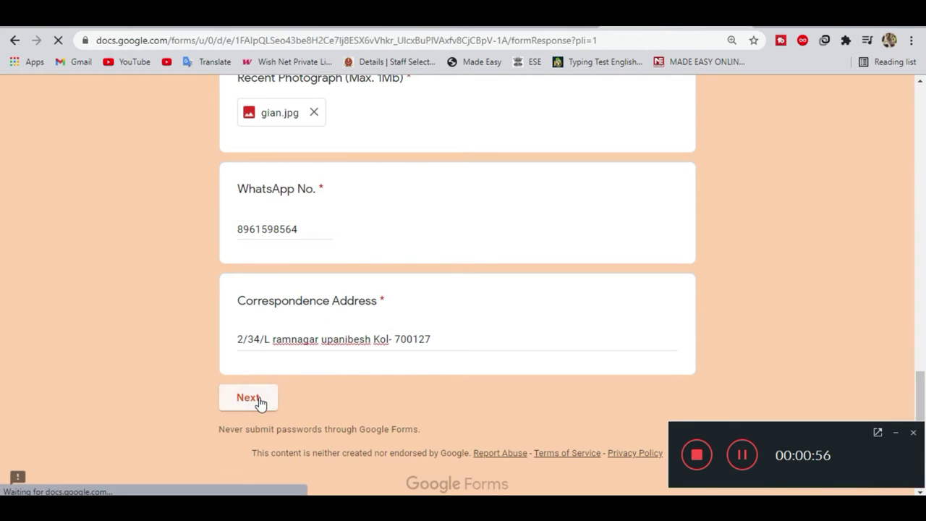
pyautogui.scroll(-3, 198, 345)
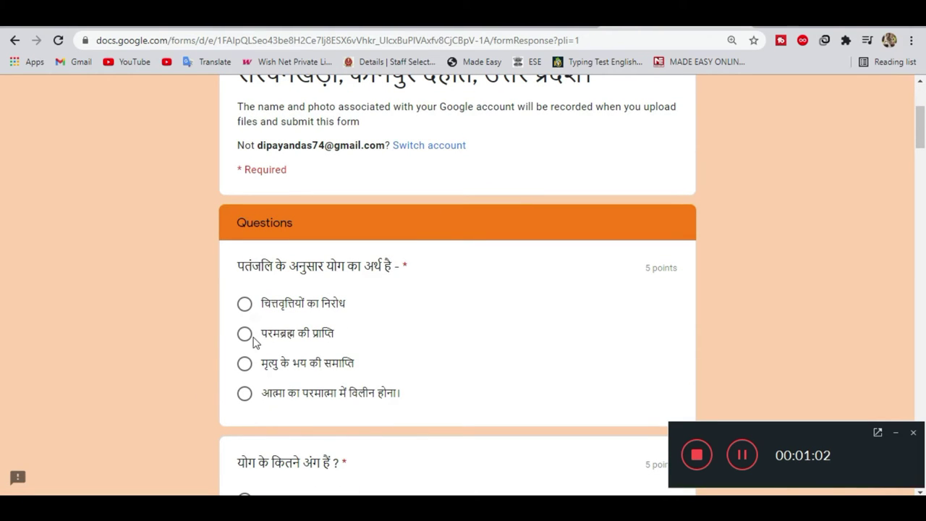
pyautogui.click(245, 308)
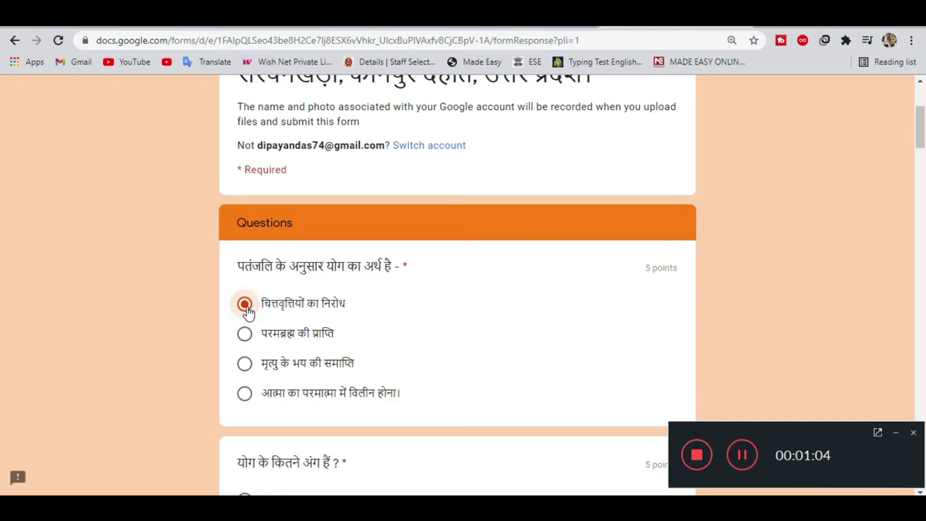
pyautogui.scroll(-4, 245, 310)
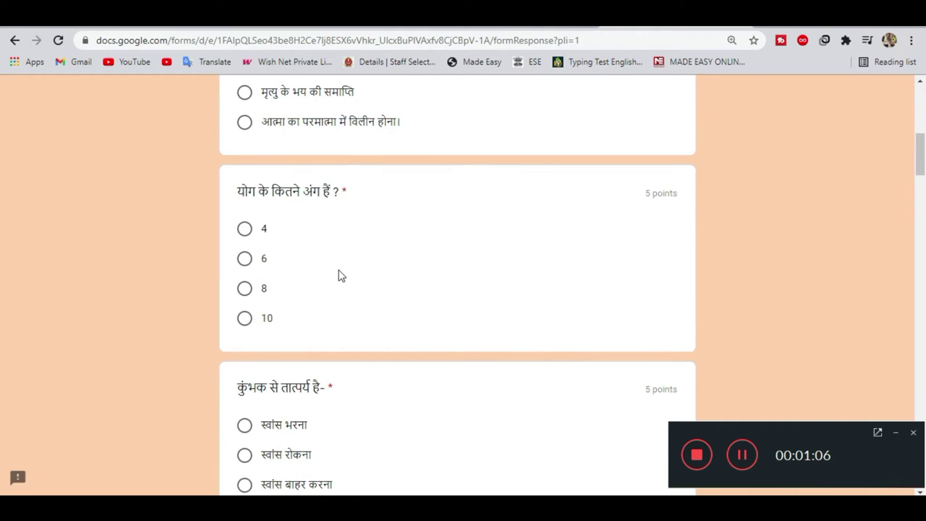
pyautogui.click(246, 289)
pyautogui.scroll(-3, 246, 290)
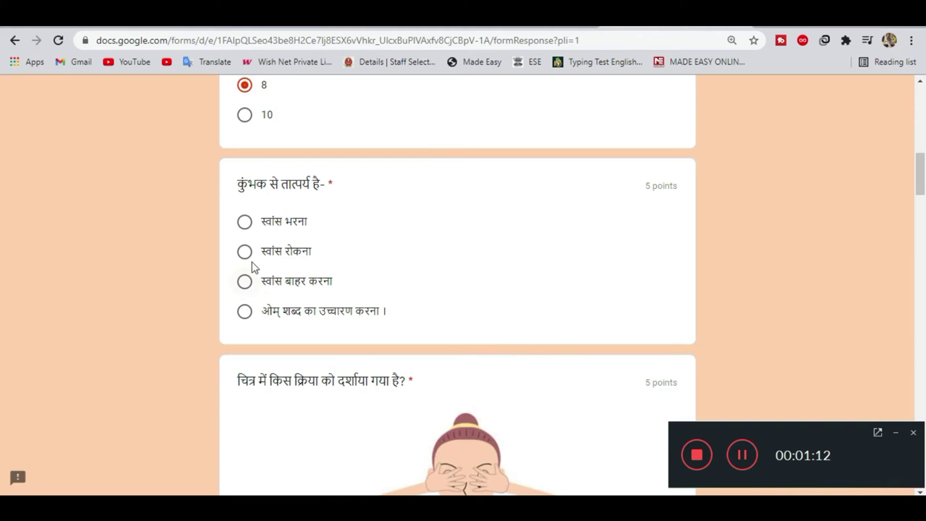
pyautogui.click(248, 252)
# Answer भ्रामरी for the pictured practice and सूर्य नमस्कार for the pose question
pyautogui.scroll(-3, 247, 263)
pyautogui.scroll(-1, 247, 263)
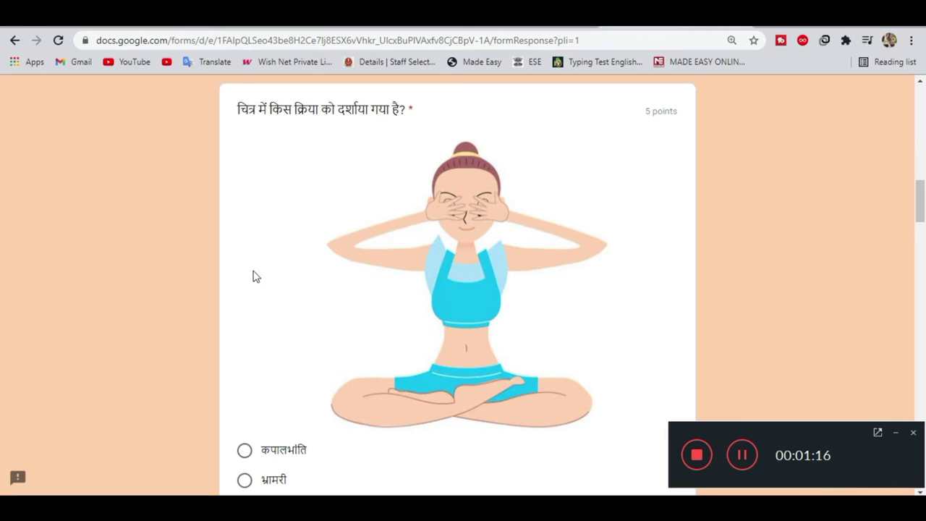
pyautogui.scroll(-2, 270, 408)
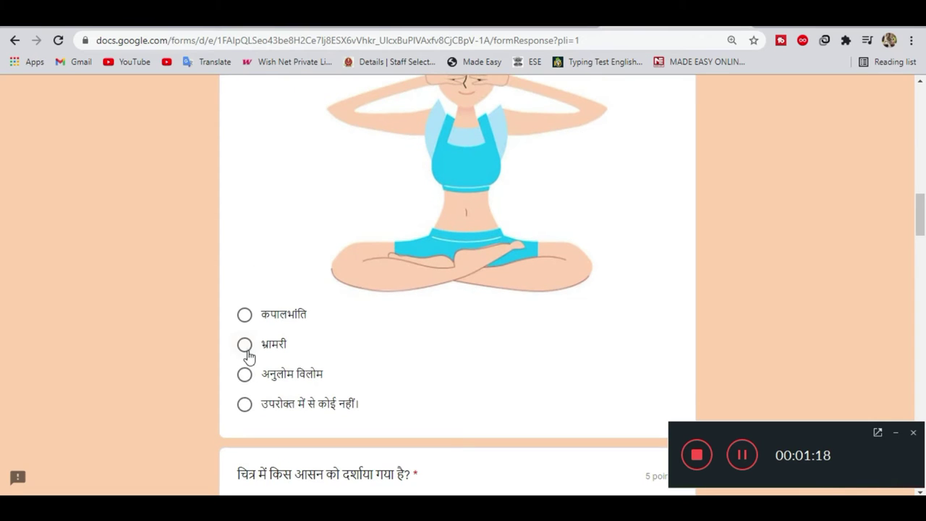
pyautogui.click(246, 347)
pyautogui.scroll(-2, 247, 351)
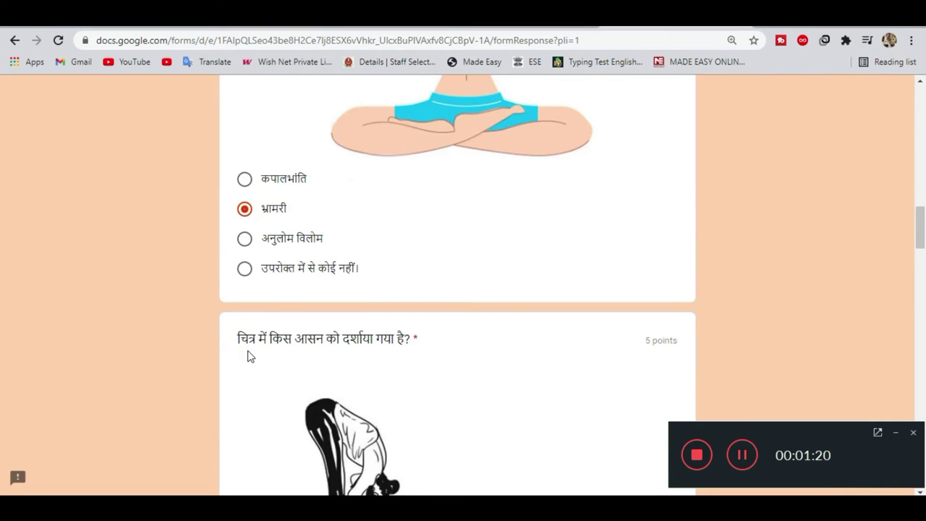
pyautogui.scroll(-3, 247, 356)
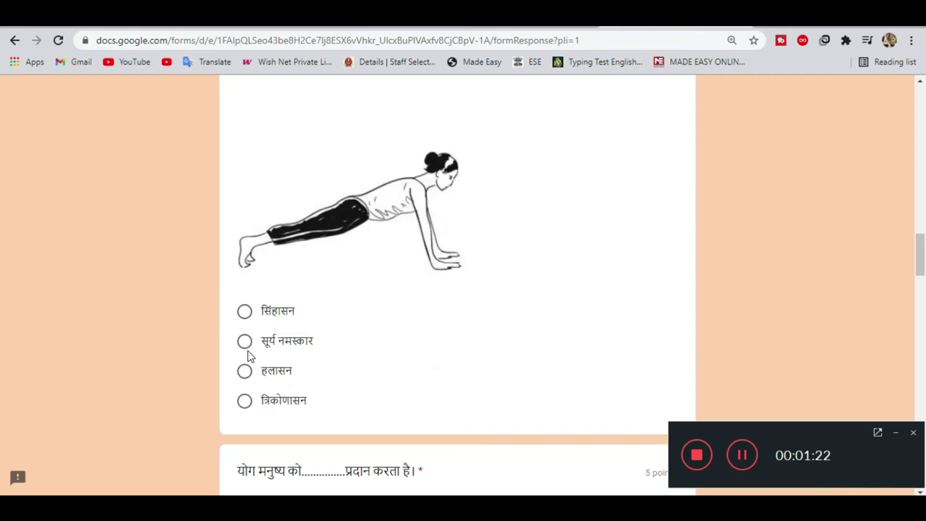
pyautogui.click(246, 344)
# Answer शारीरिक एवं मानसिक स्वास्थ्य, then the unsafe-physical-contact option for infectious diseases
pyautogui.scroll(-2, 246, 346)
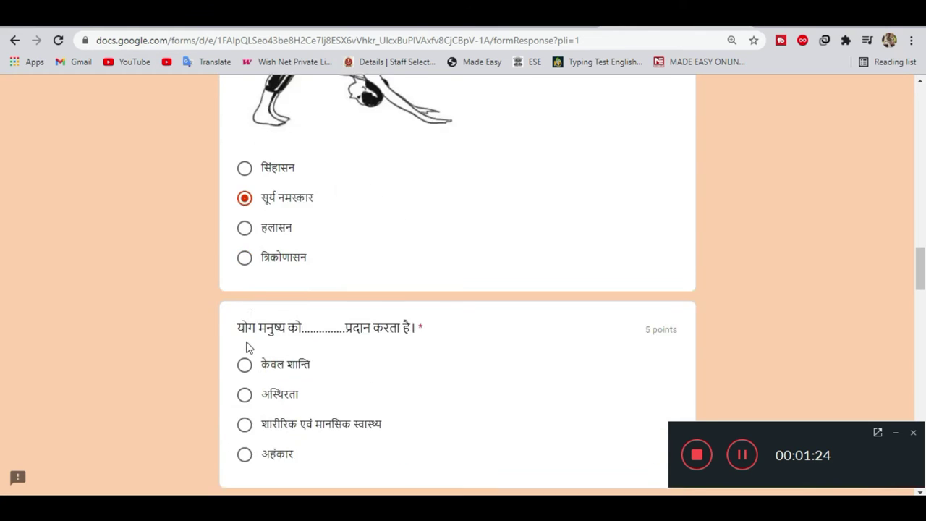
pyautogui.scroll(-1, 247, 347)
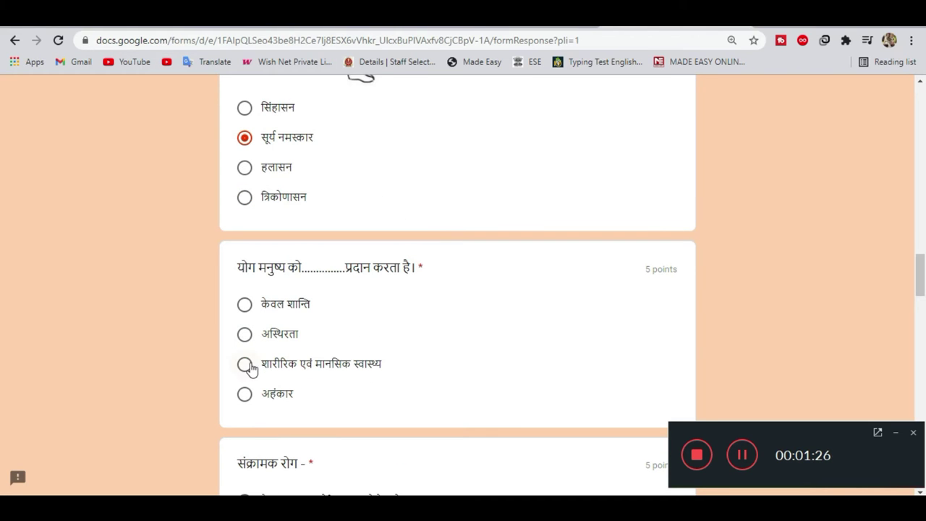
pyautogui.click(249, 366)
pyautogui.scroll(-4, 250, 369)
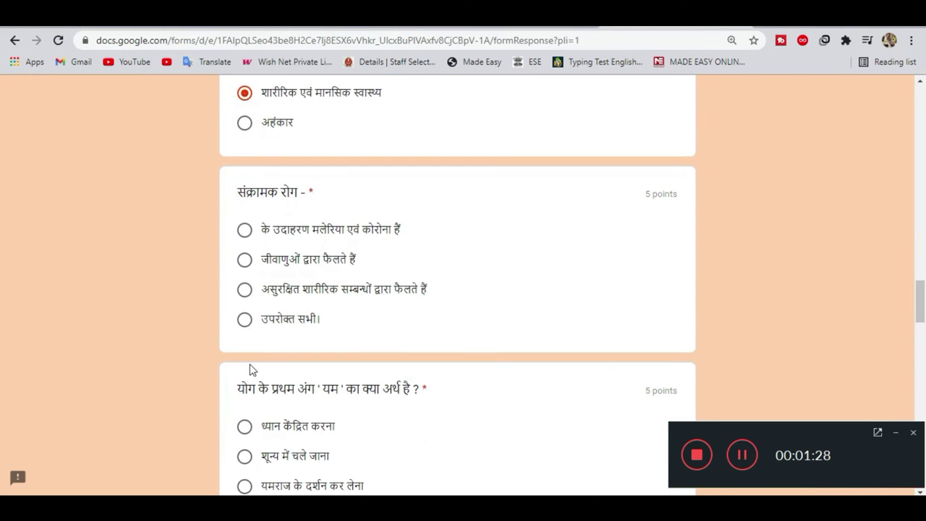
pyautogui.click(247, 291)
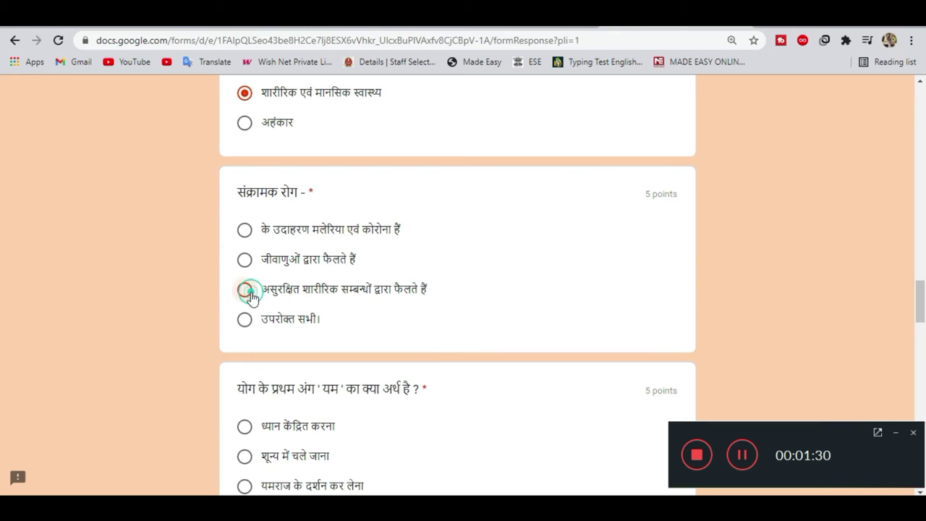
# Answer यमराज के दर्शन कर लेना, प्रातः काल, इन्द्रियों, and the cold-water-after-hot-food option
pyautogui.scroll(-3, 246, 293)
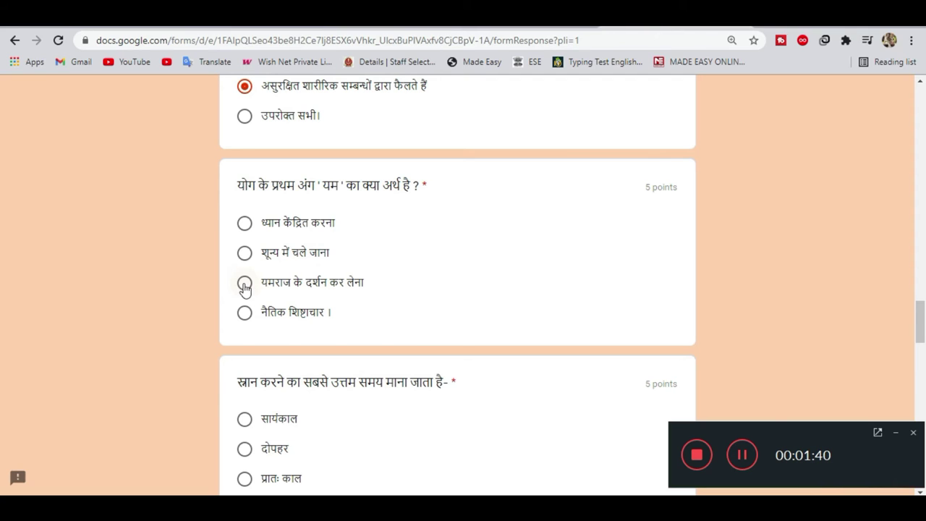
pyautogui.click(244, 285)
pyautogui.scroll(-3, 731, 459)
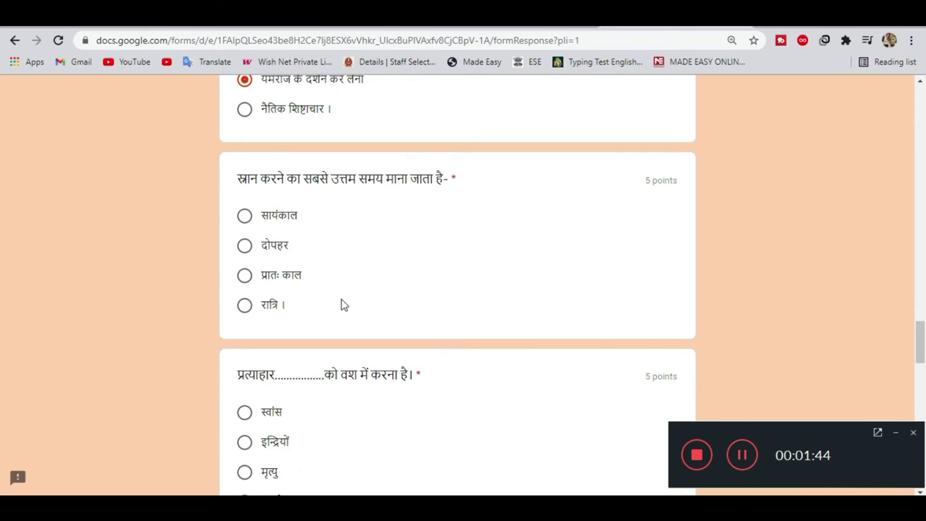
pyautogui.click(244, 279)
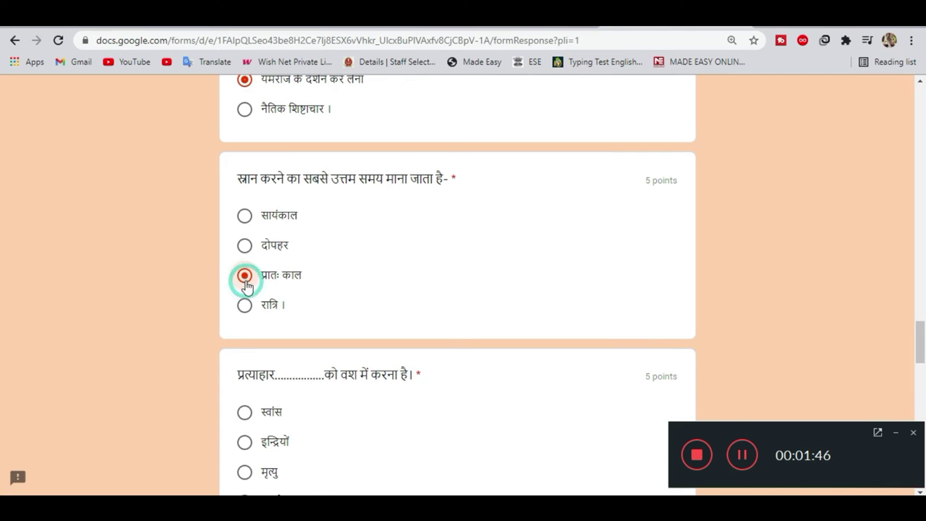
pyautogui.scroll(-2, 246, 284)
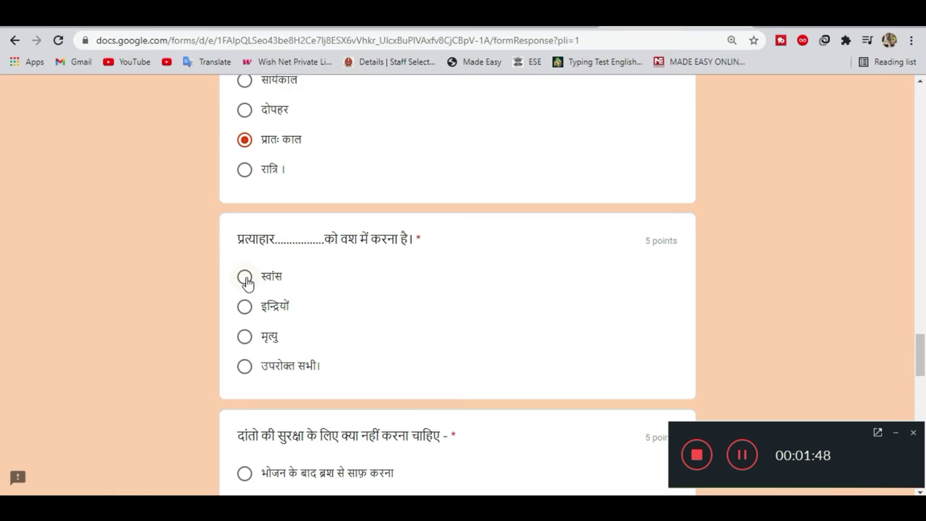
pyautogui.click(246, 309)
pyautogui.scroll(-3, 246, 310)
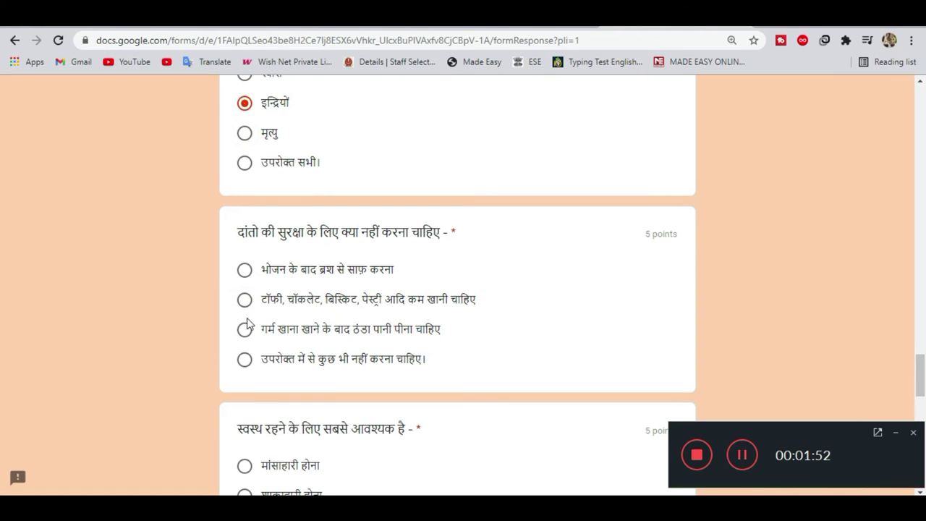
pyautogui.click(246, 329)
# Answer अच्छी दिनचर्या अपनाना, प्राणायाम, उपरोक्त सभी विकल्प, and विकल्प १ व २ for the final question
pyautogui.scroll(-3, 246, 329)
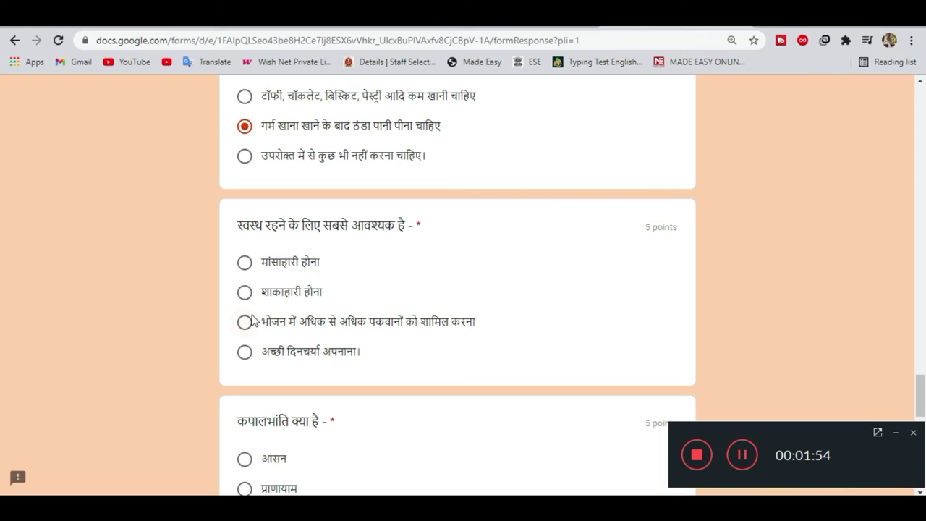
pyautogui.click(250, 351)
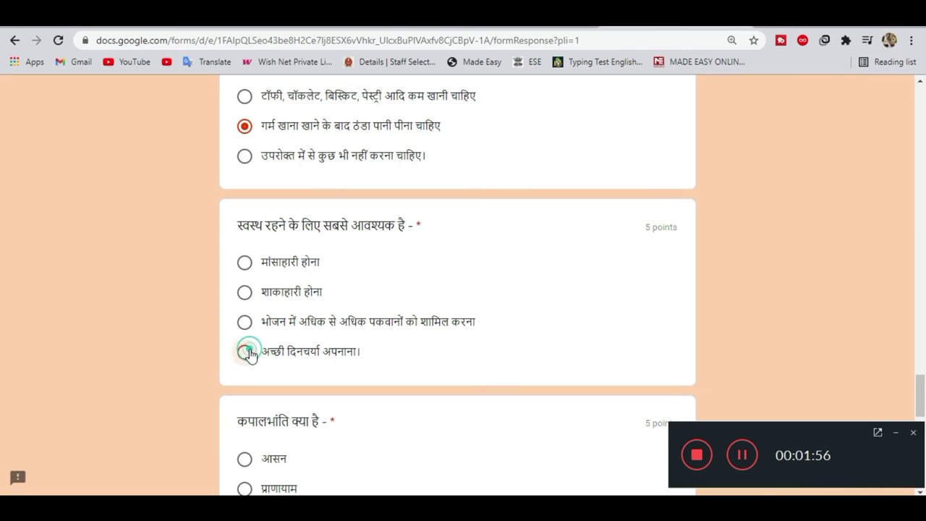
pyautogui.scroll(-3, 250, 351)
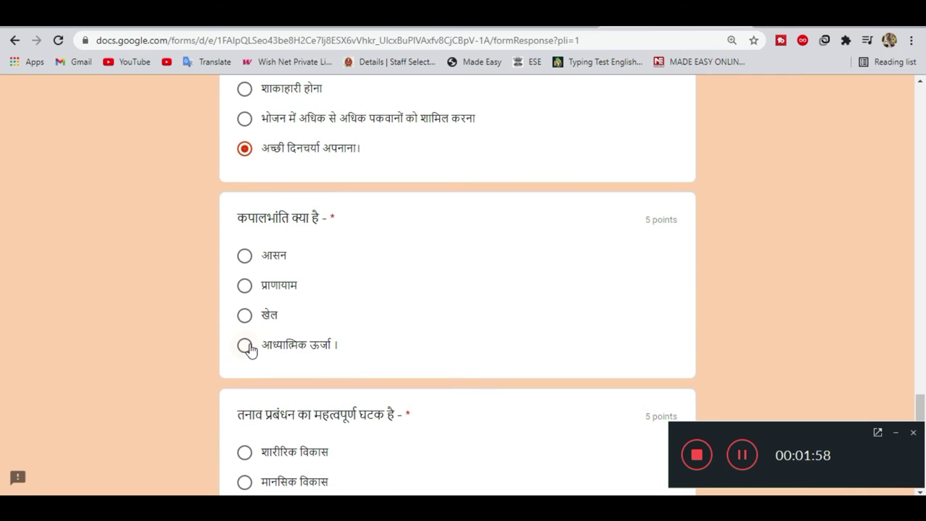
pyautogui.click(246, 285)
pyautogui.scroll(-3, 246, 287)
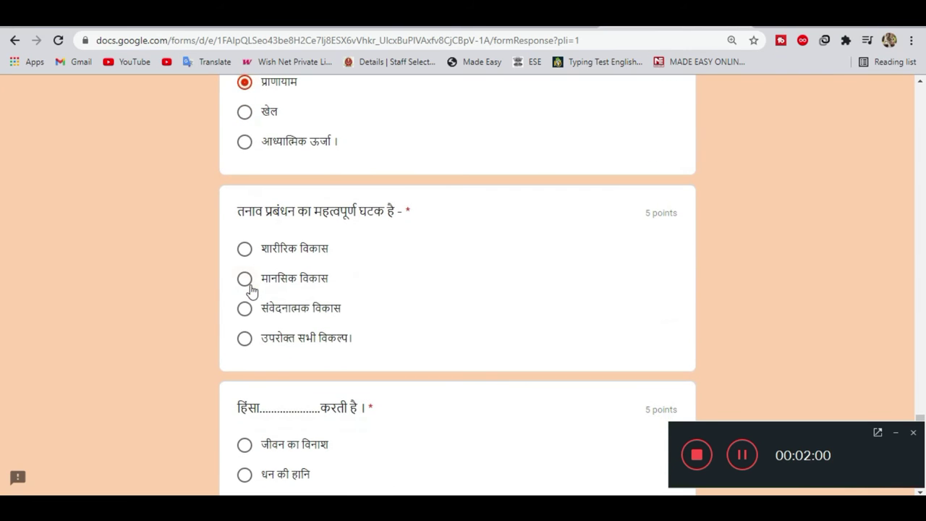
pyautogui.click(245, 338)
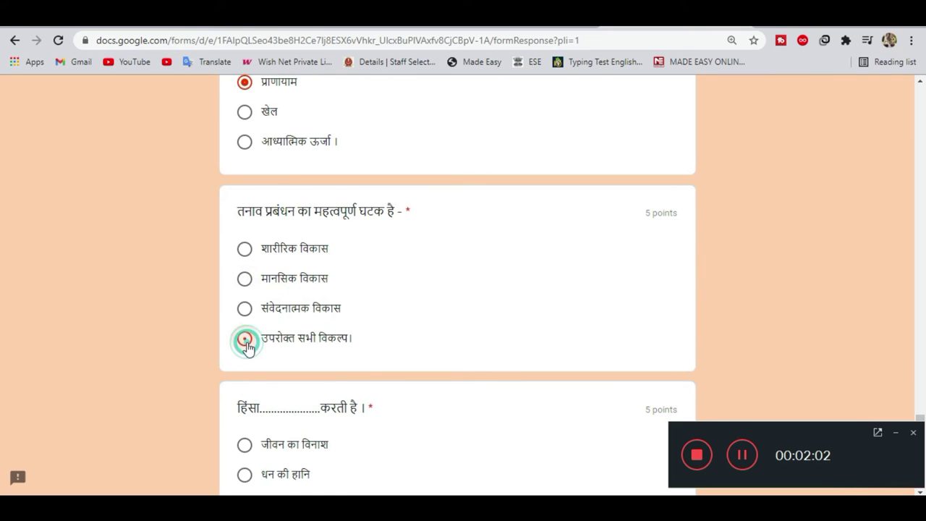
pyautogui.scroll(-2, 246, 344)
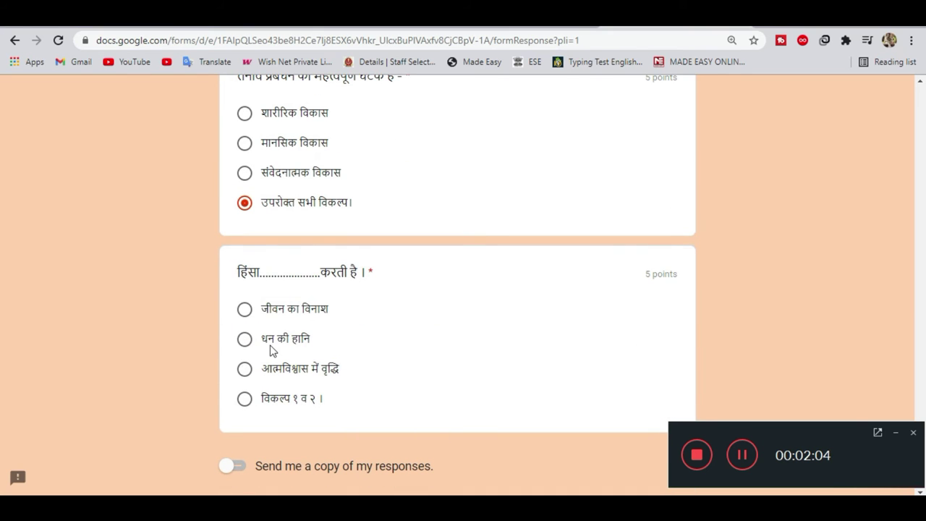
pyautogui.click(245, 399)
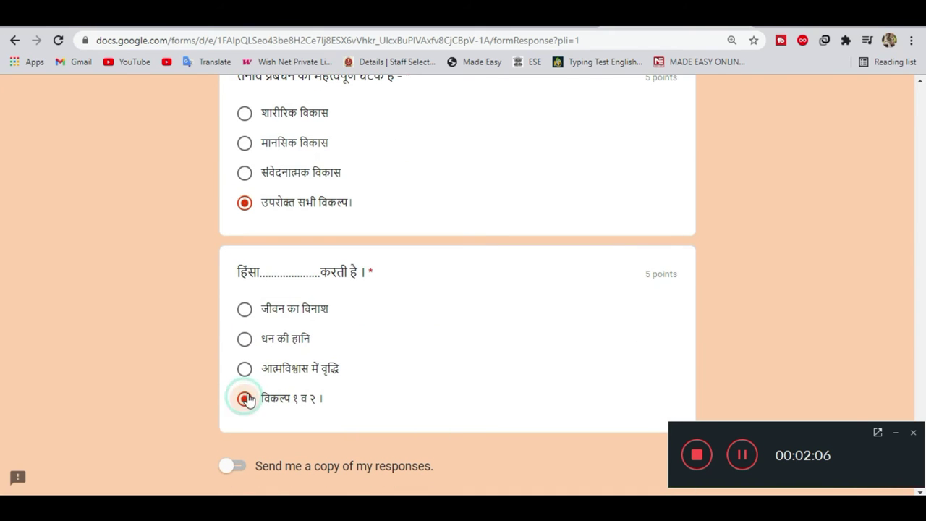
pyautogui.scroll(-2, 239, 325)
pyautogui.click(346, 377)
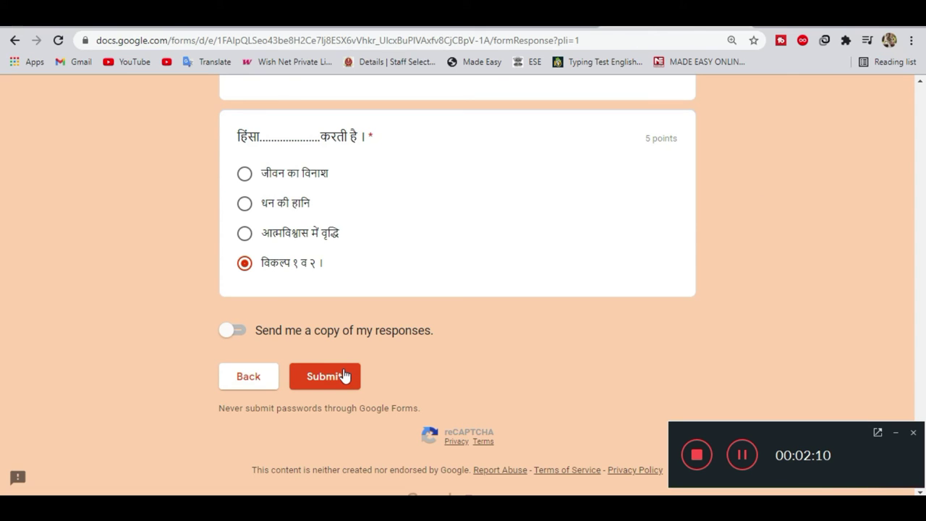
# Submit the completed yoga quiz responses and scroll the confirmation page
pyautogui.click(345, 374)
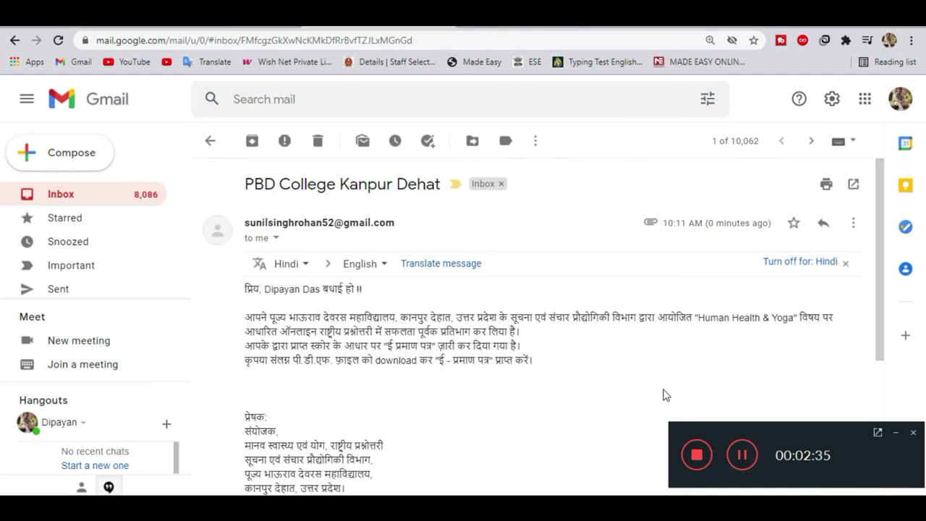
pyautogui.scroll(-3, 362, 296)
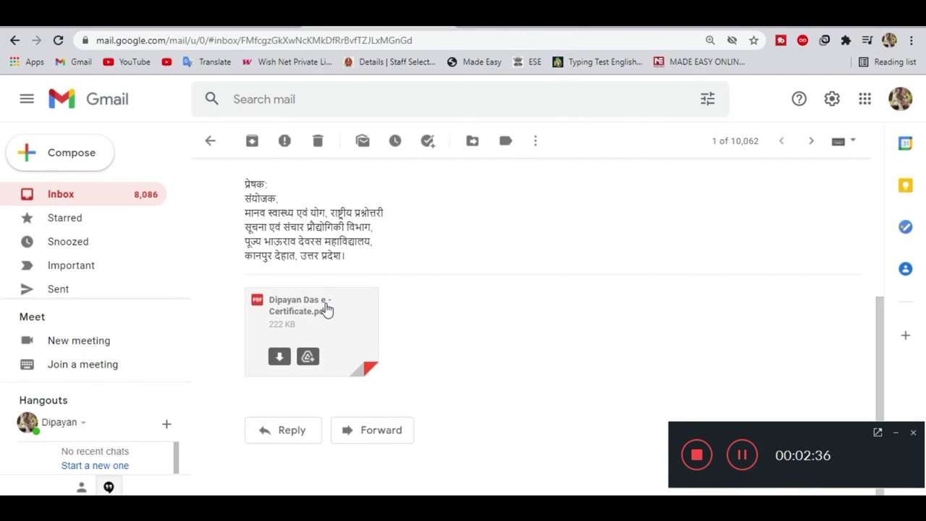
pyautogui.click(325, 306)
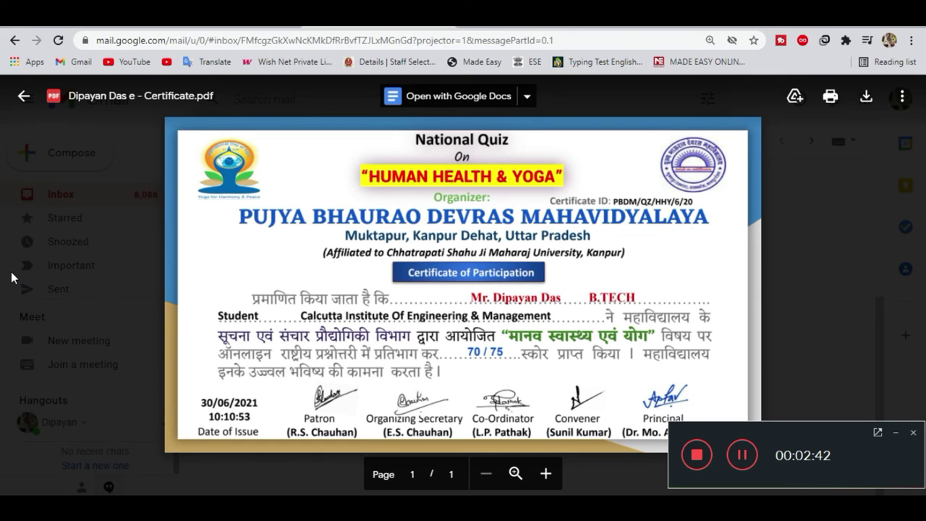
pyautogui.click(23, 94)
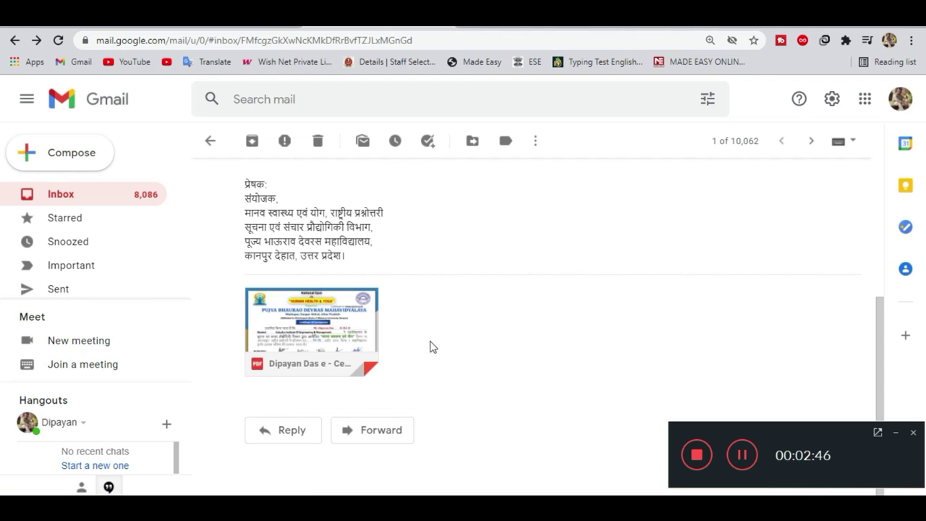